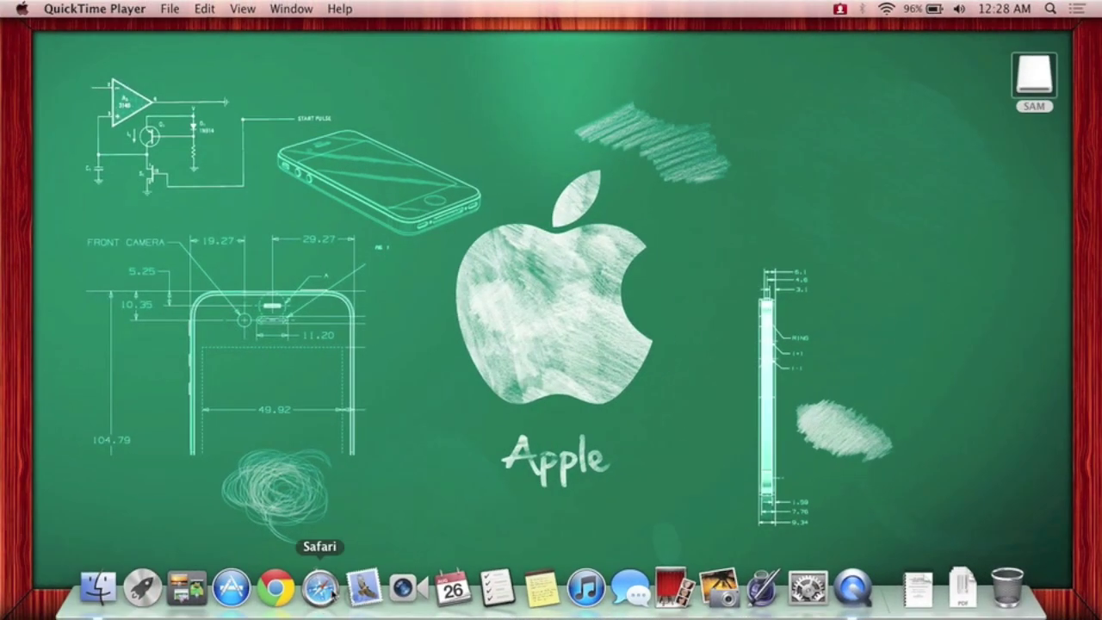
Open Safari and go to playstation.com.
click(331, 593)
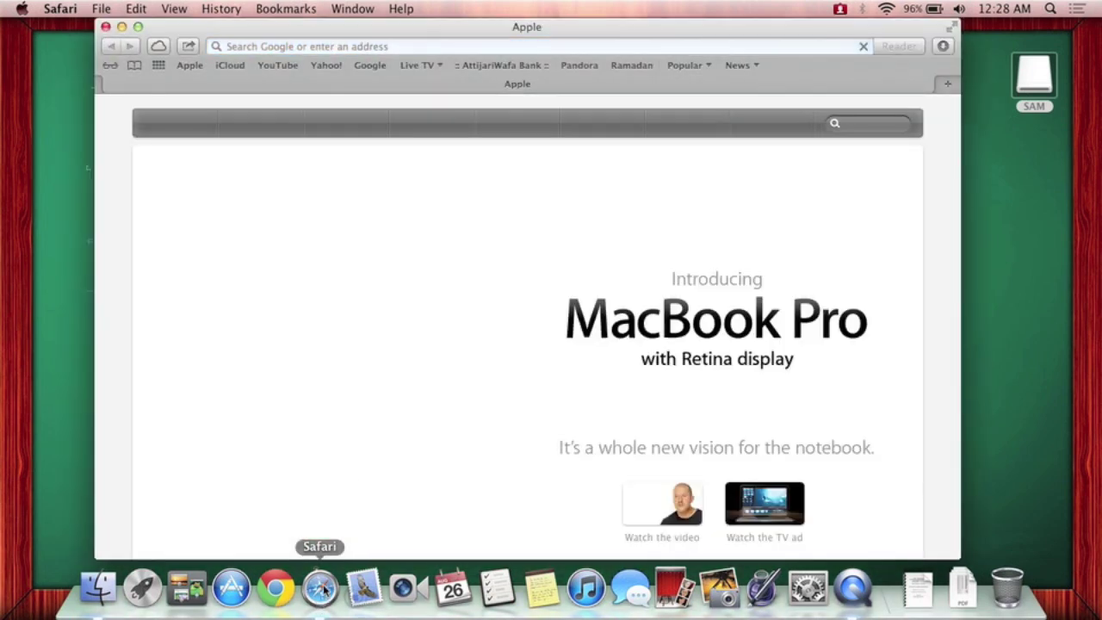
click(500, 43)
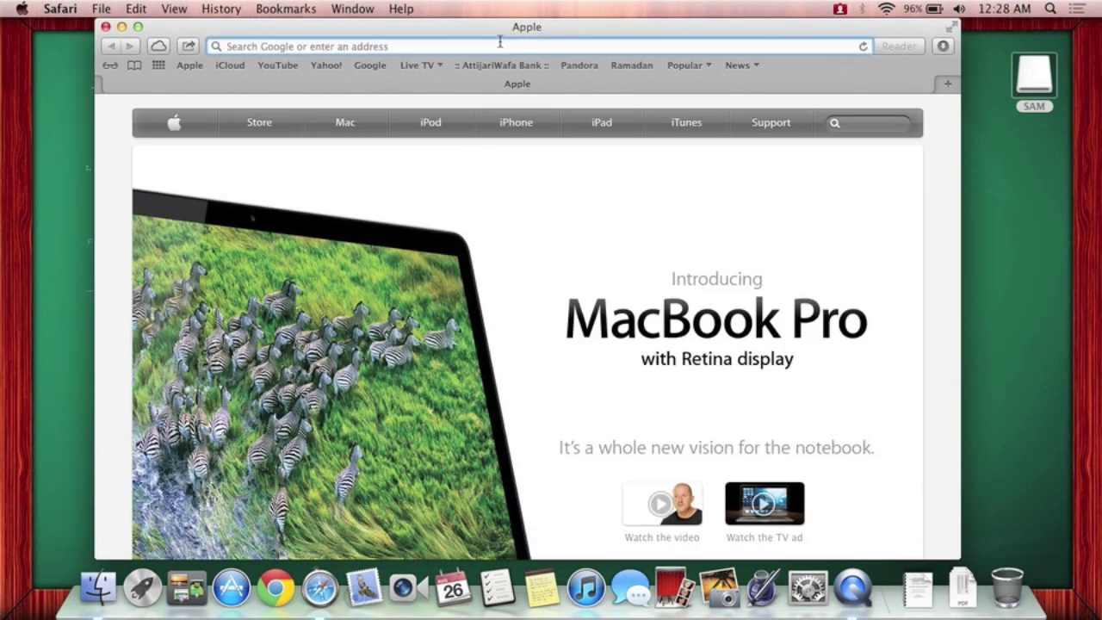
text(plau)
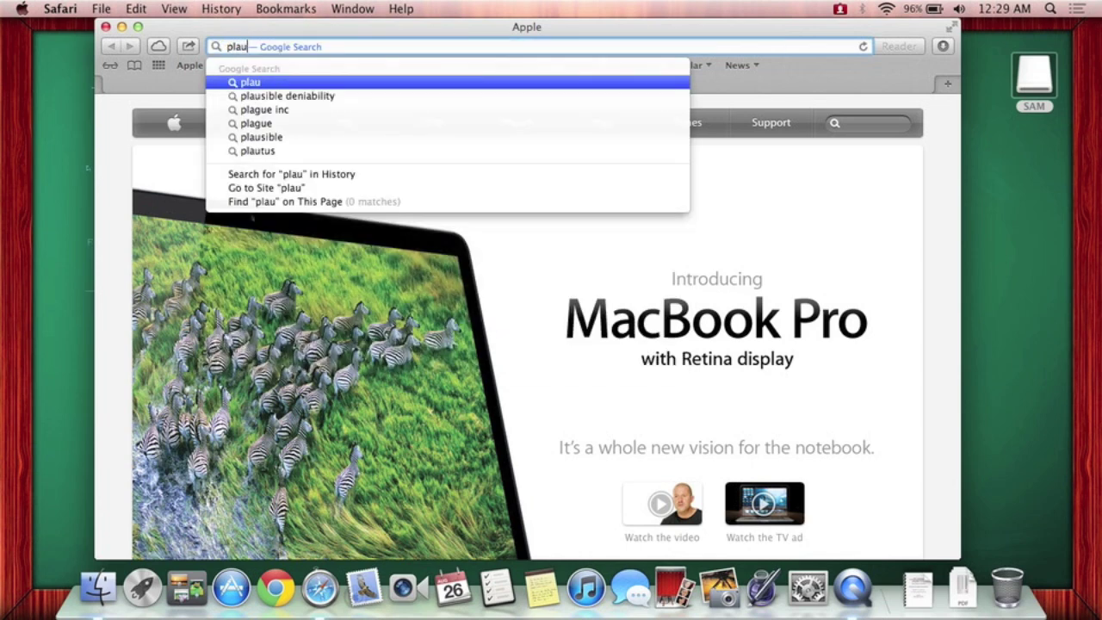
key(BackSpace)
text(ystat)
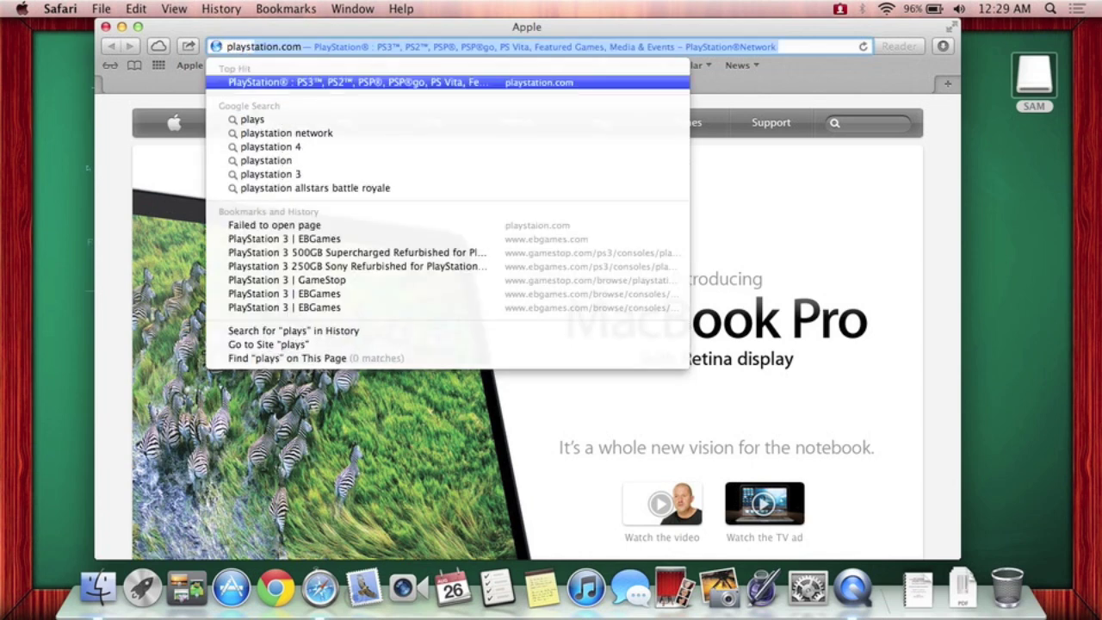
text(ion.com)
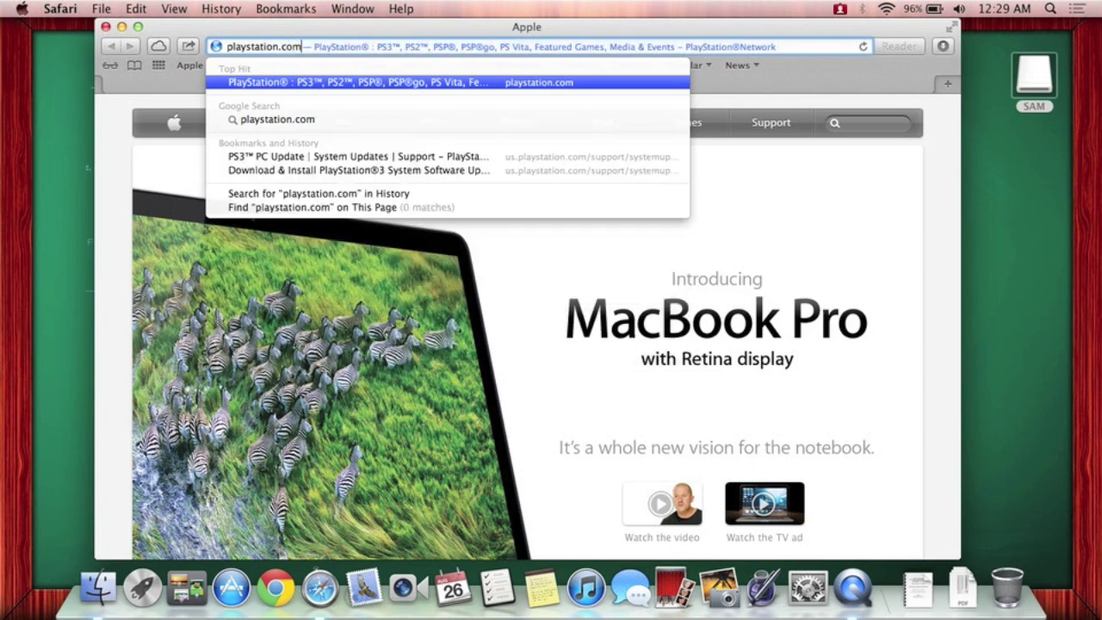
key(Return)
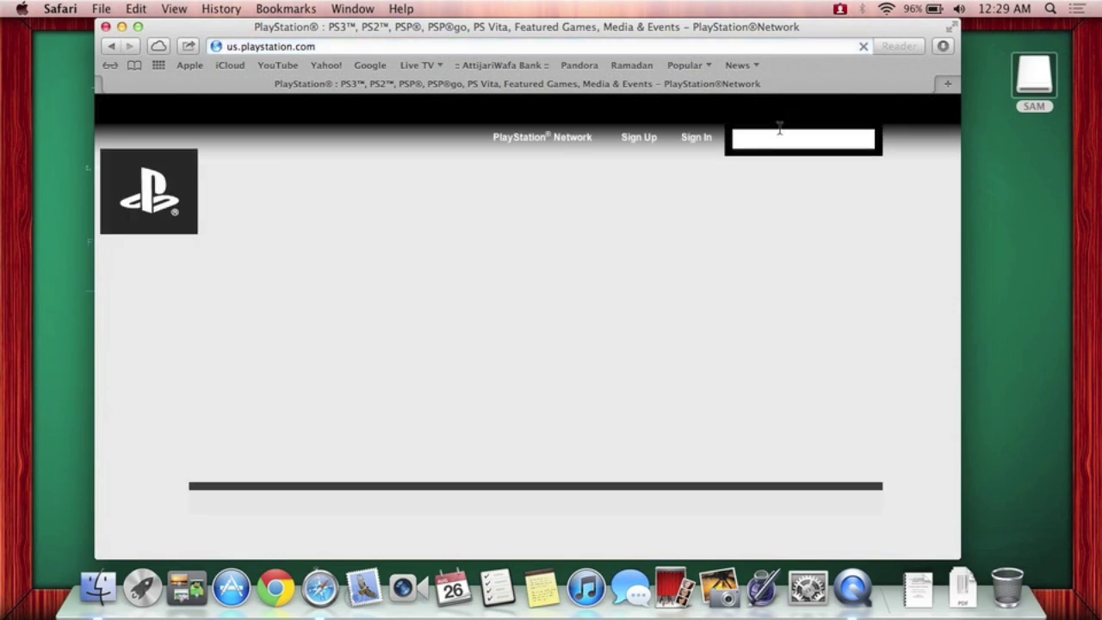
Open the PS3 System Update page from the footer of the PlayStation home page.
scroll(750, 367, down, 15)
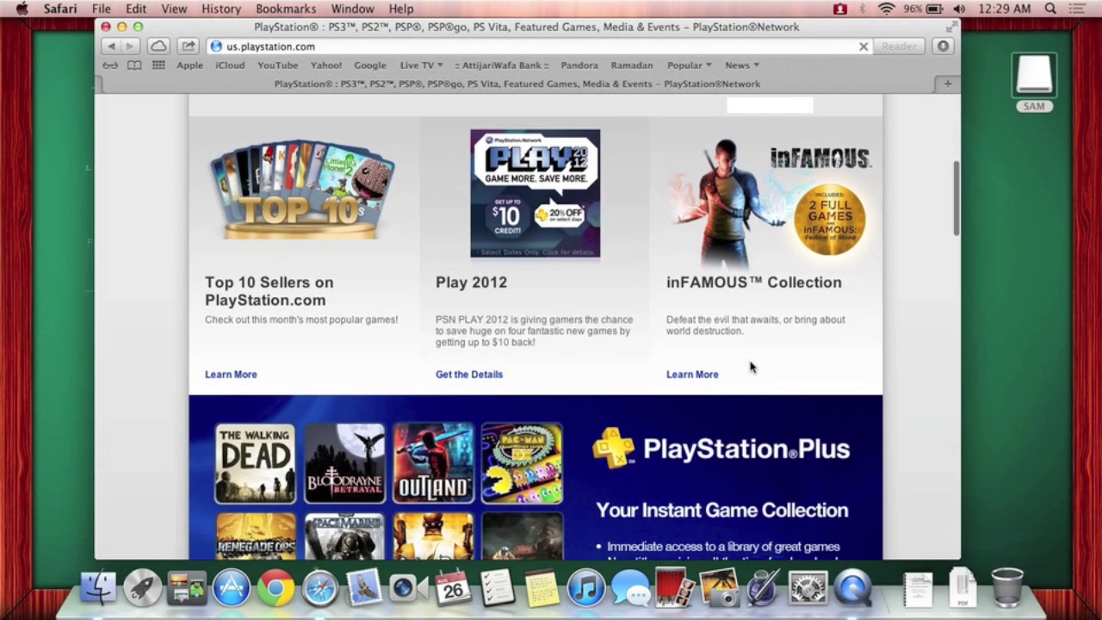
scroll(750, 367, down, 15)
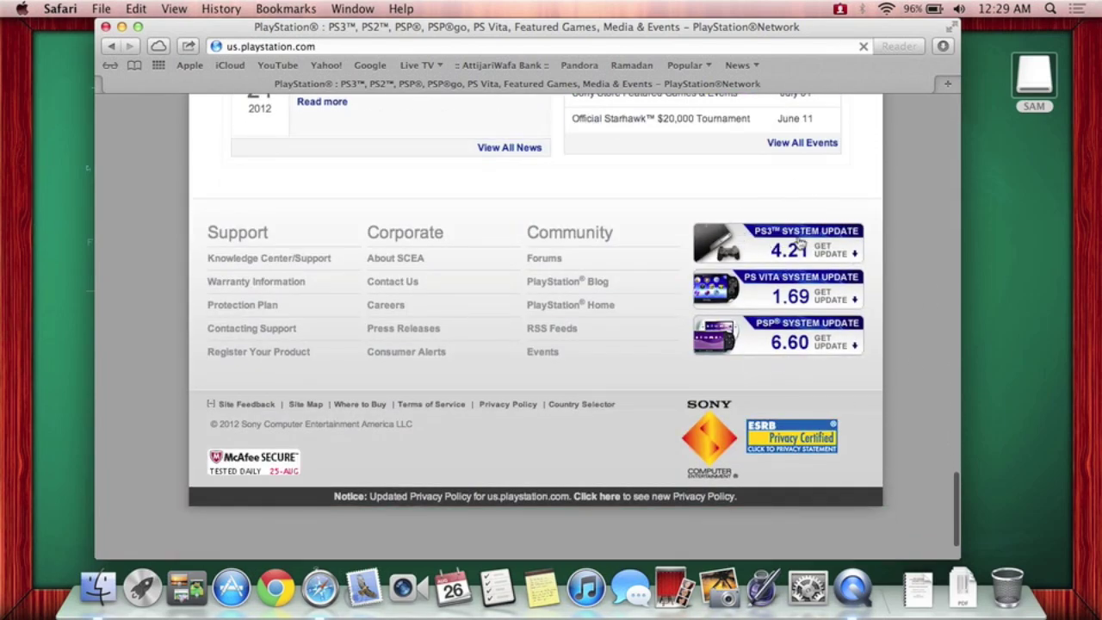
click(799, 244)
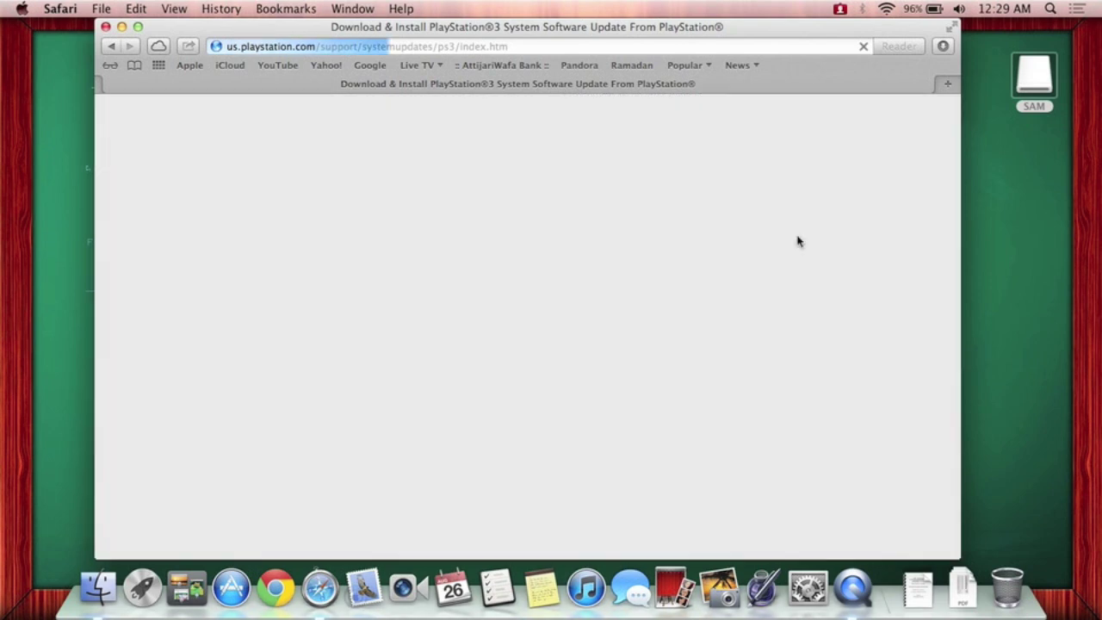
Follow the Download Now link to the PC update page and find the download link under the update data download procedure.
scroll(652, 373, down, 4)
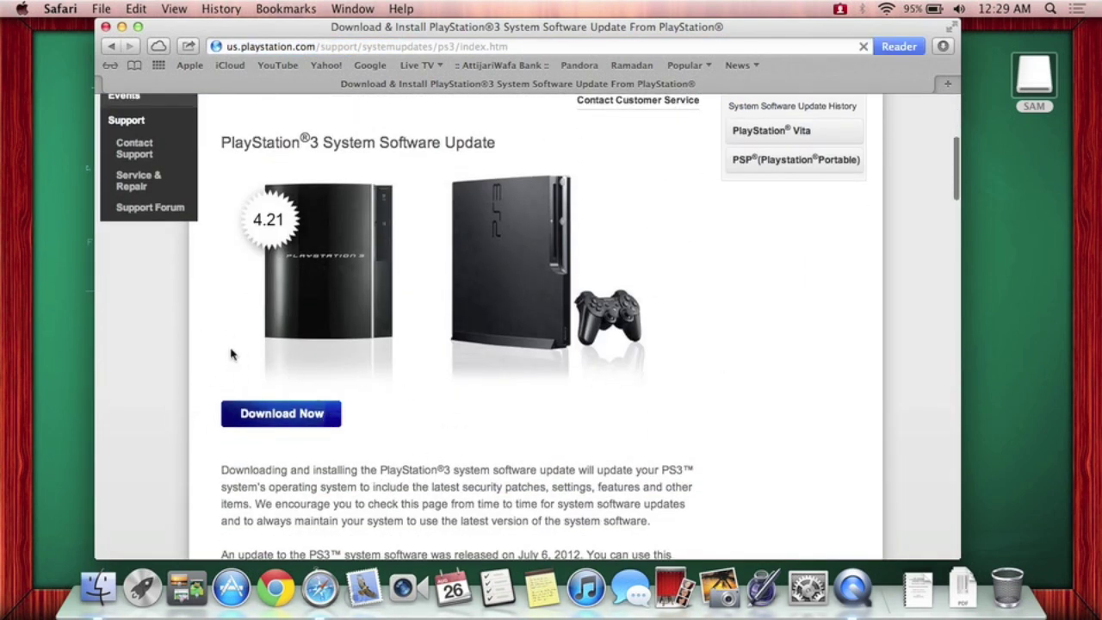
click(273, 415)
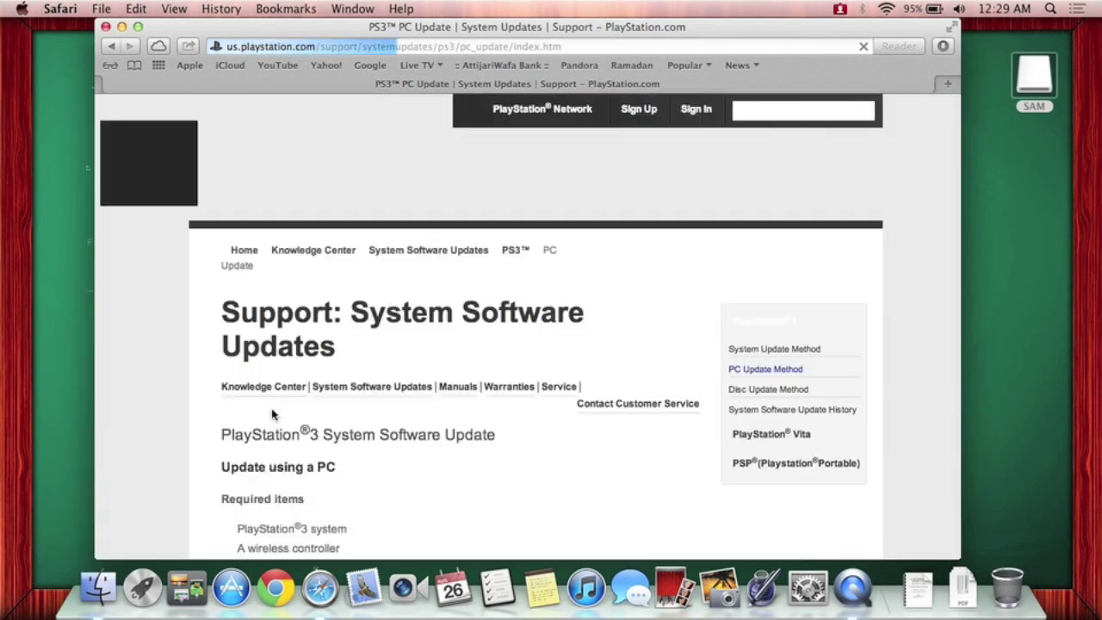
scroll(362, 404, down, 10)
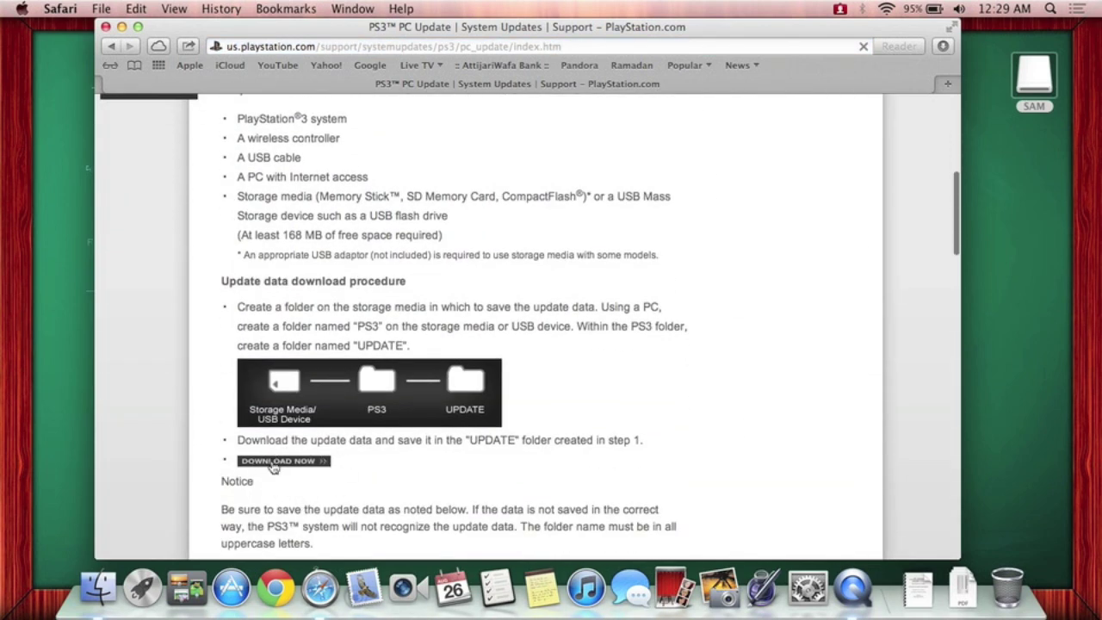
Check the browser's list of downloads for PS3UPDAT.PUP, dismiss the list and close the browser window.
click(943, 47)
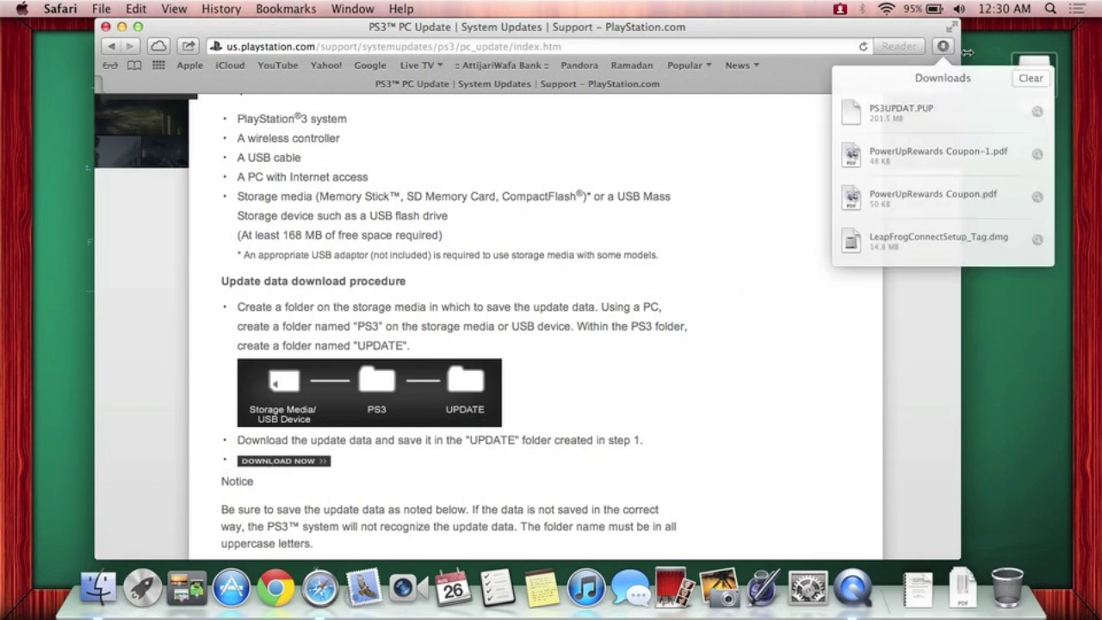
click(944, 46)
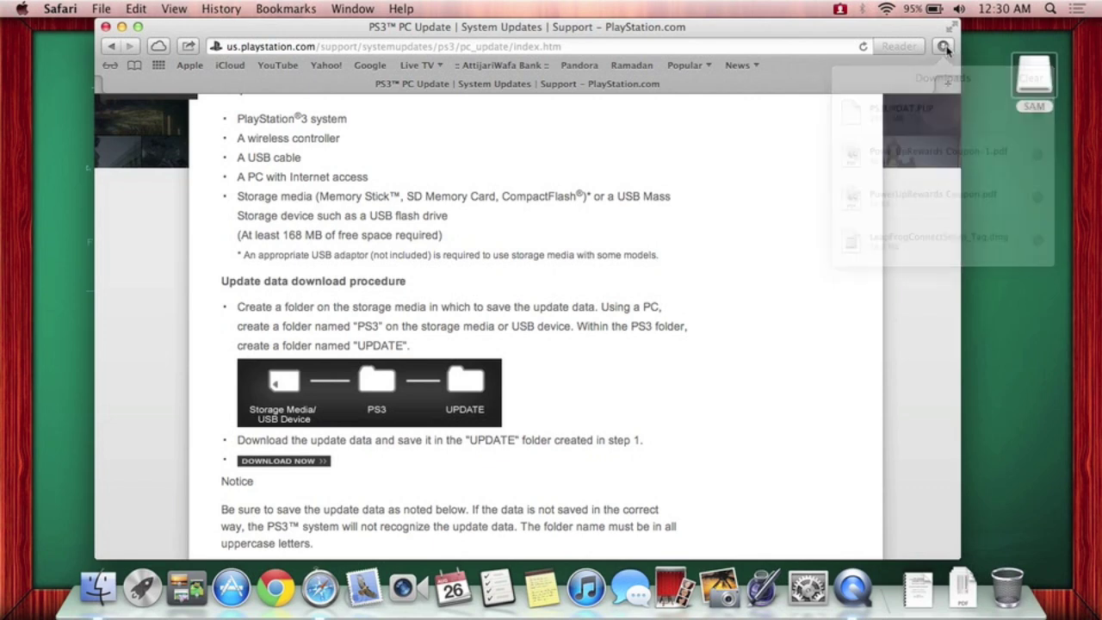
click(105, 28)
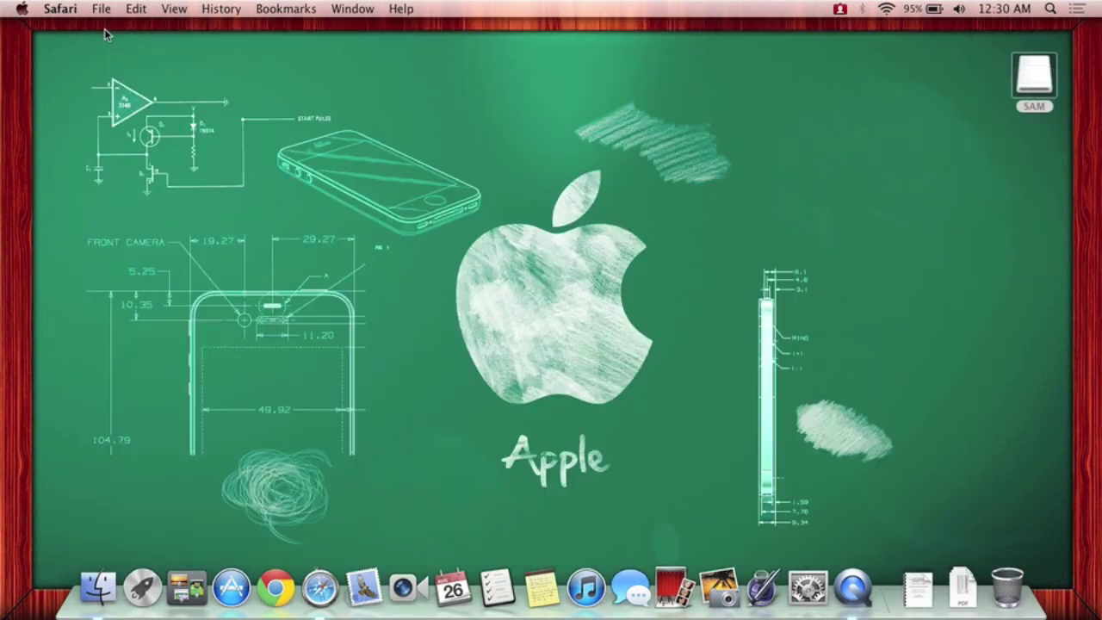
Copy PS3UPDAT.PUP from the Downloads stack to the external drive on the desktop.
click(962, 589)
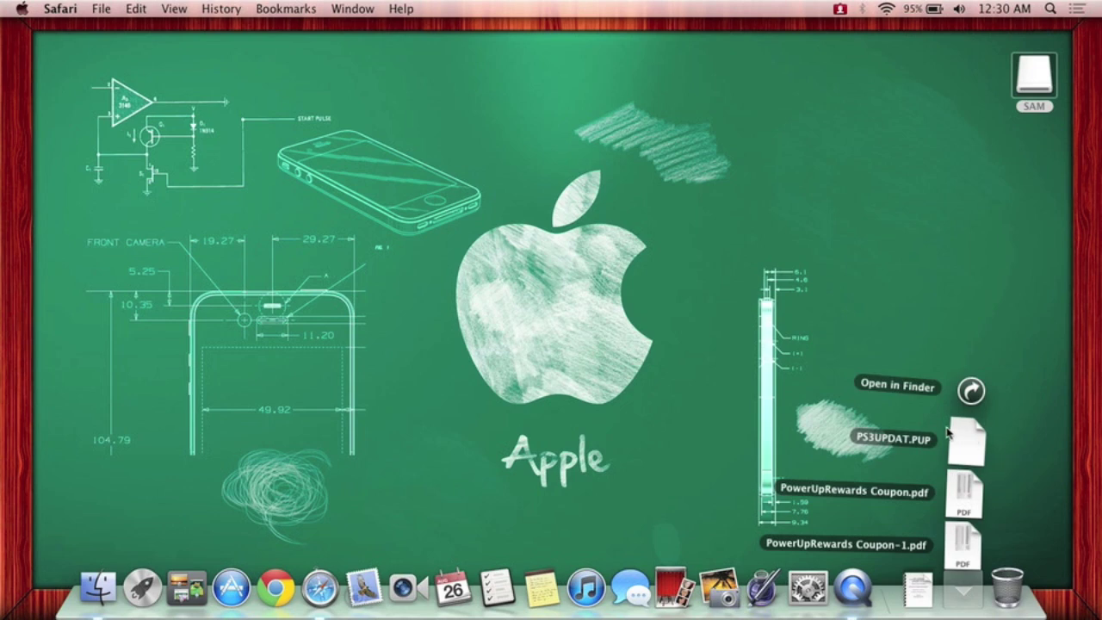
drag(956, 435, 1040, 83)
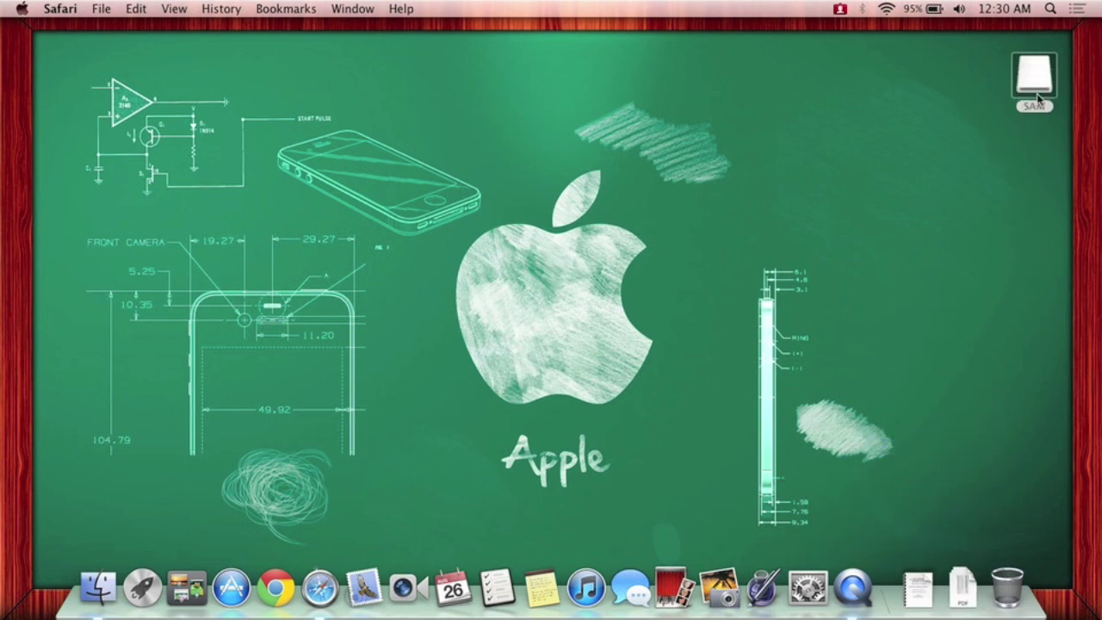
Create a folder named PS3 on the external drive and move PS3UPDAT.PUP into it.
double_click(1040, 86)
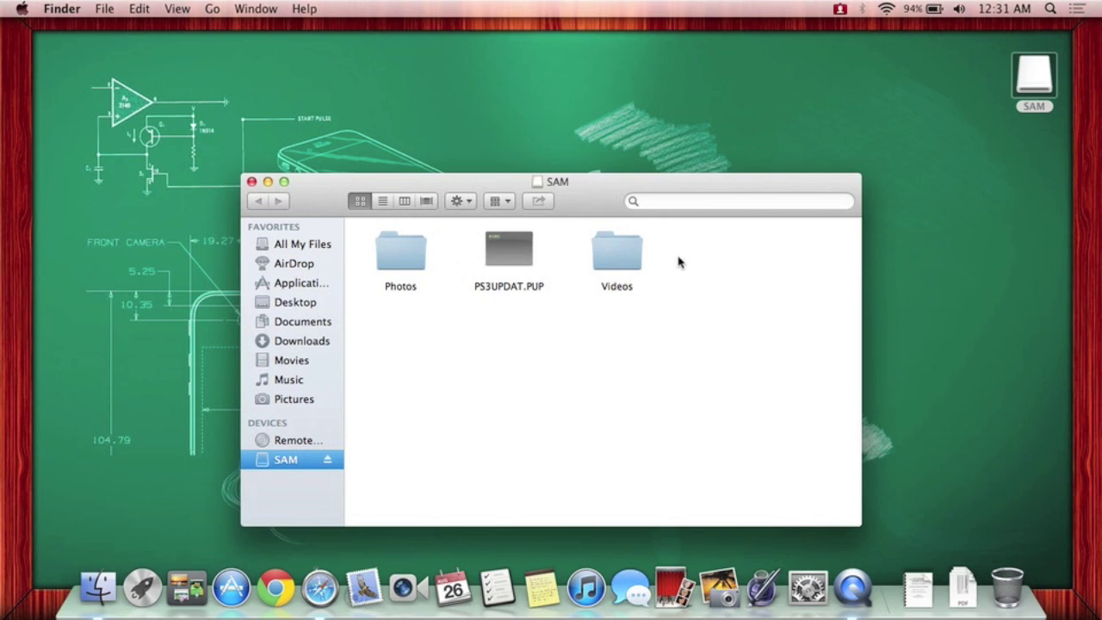
right_click(719, 282)
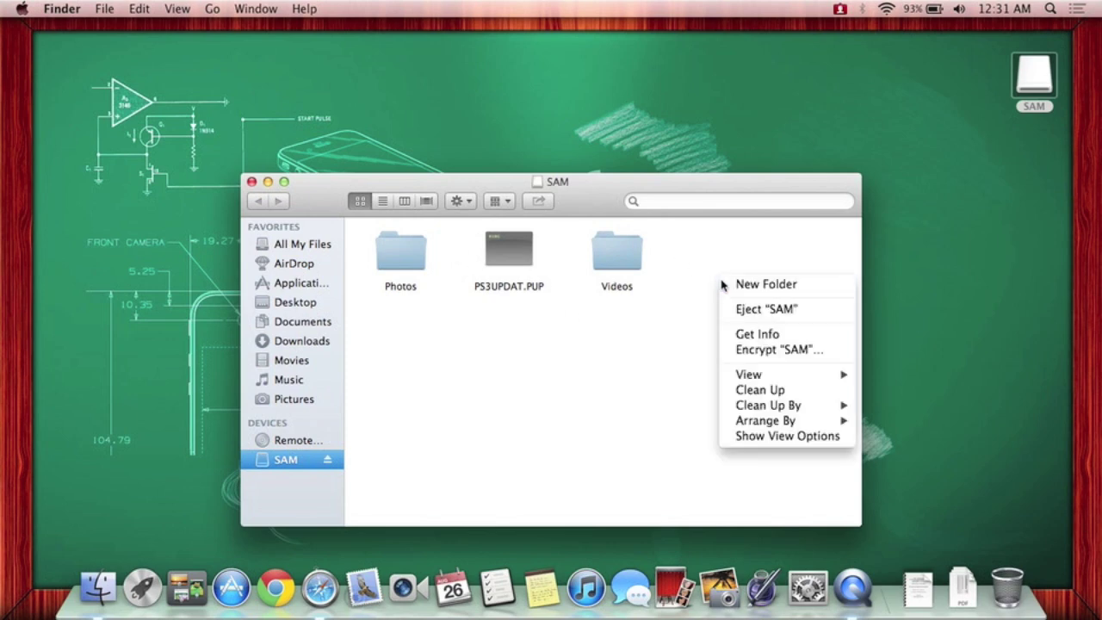
click(723, 284)
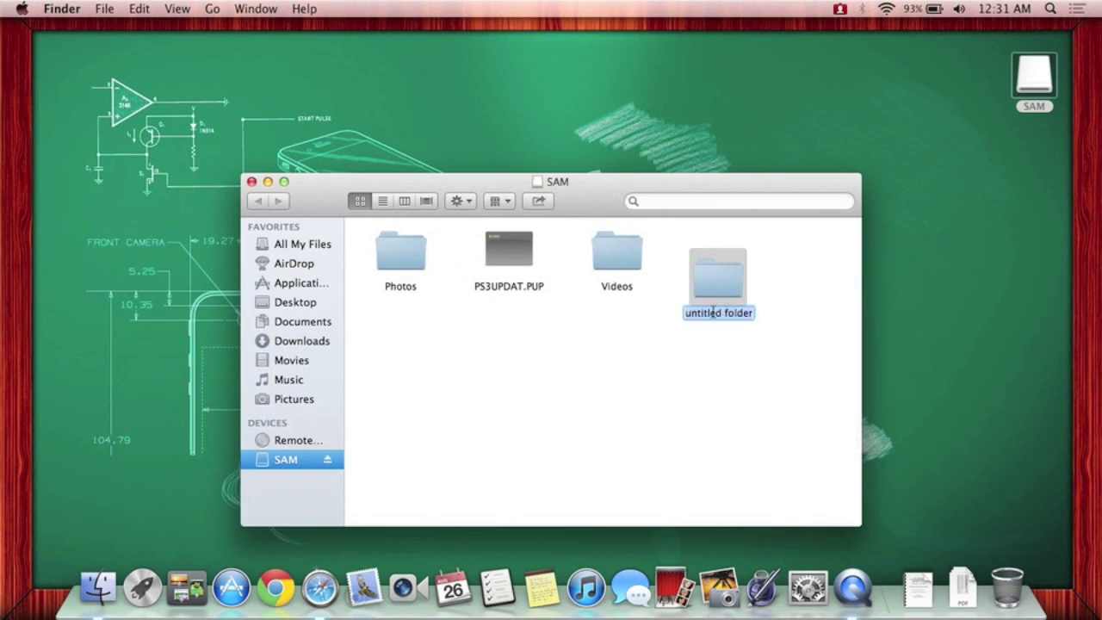
text(PS3)
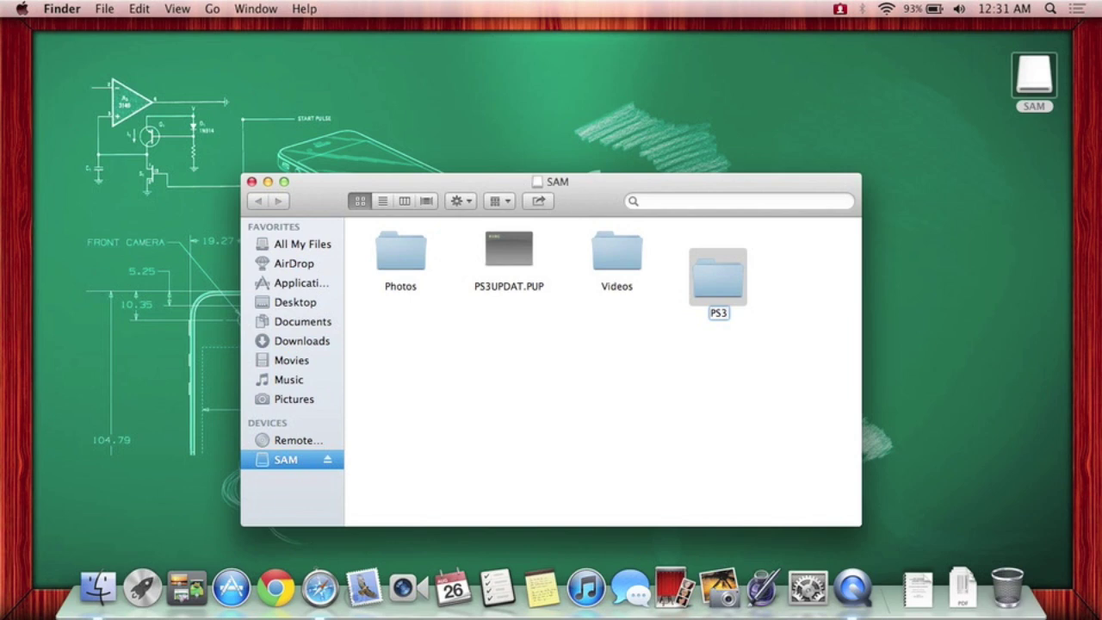
key(Return)
click(500, 249)
drag(500, 249, 723, 293)
Create a folder named UPDATE inside the PS3 folder and move PS3UPDAT.PUP into it.
double_click(720, 282)
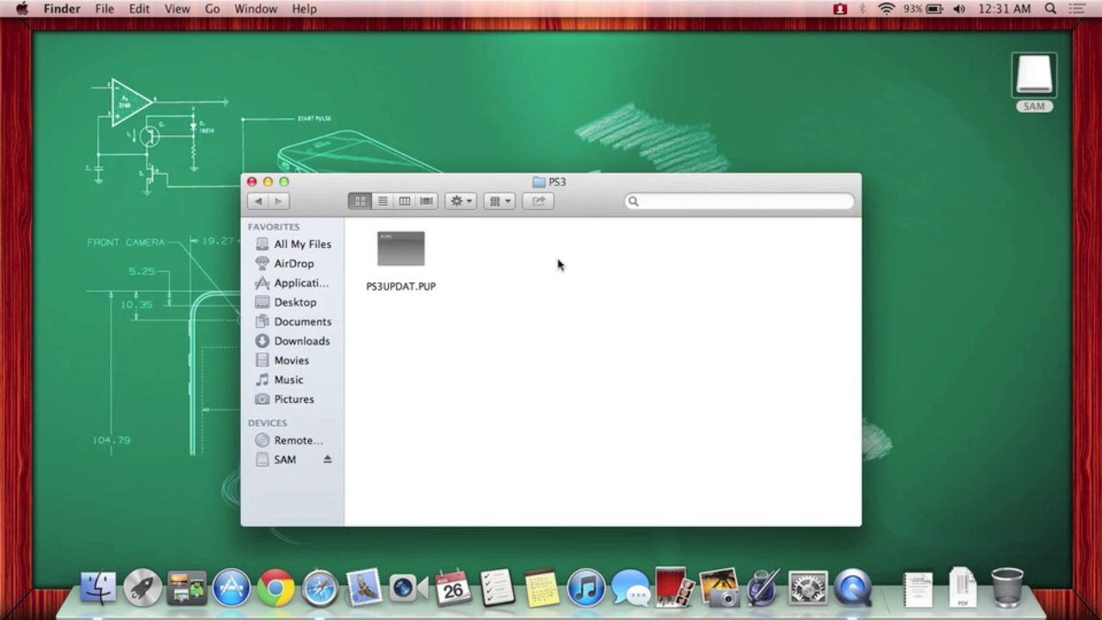
right_click(558, 266)
click(585, 271)
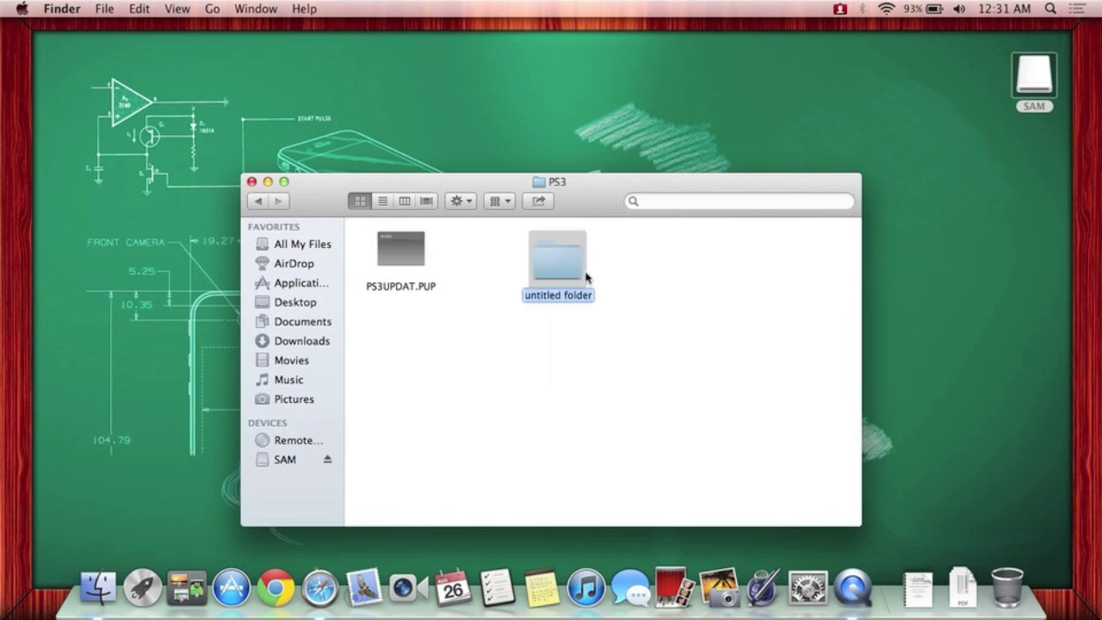
text(UPDAT)
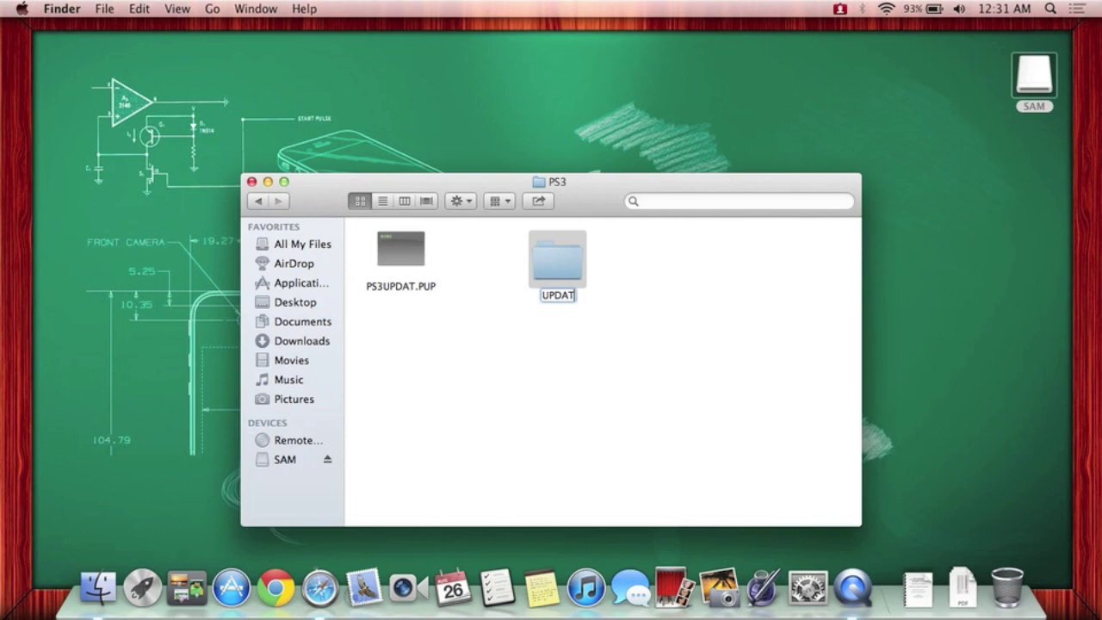
text(E)
key(Return)
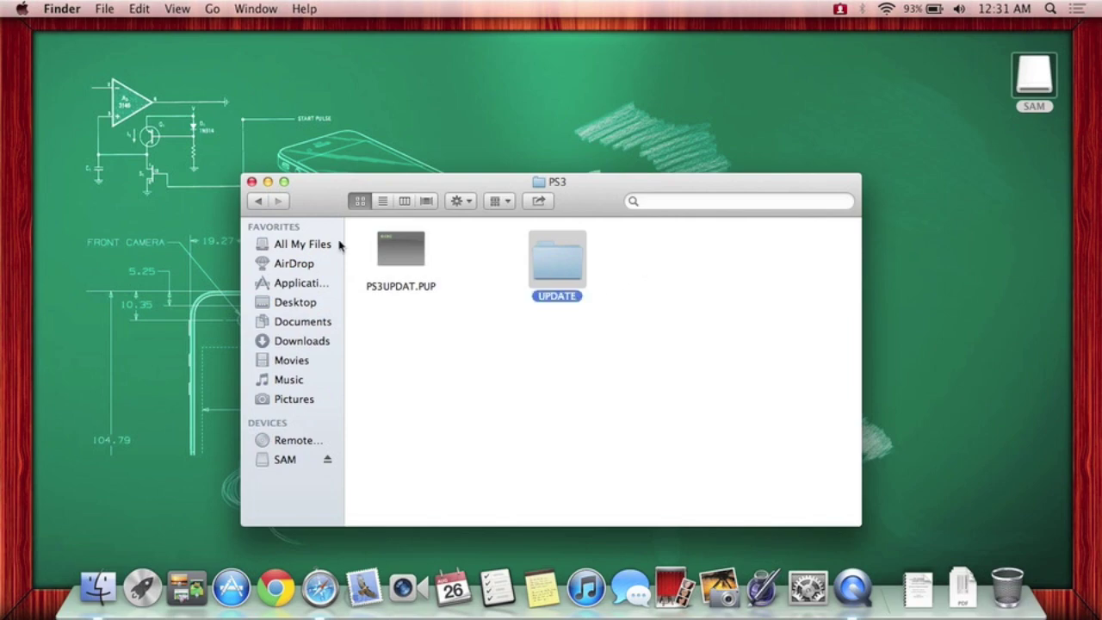
mouse_move(401, 252)
mouse_down()
mouse_move(544, 248)
mouse_move(564, 266)
mouse_move(399, 250)
mouse_up()
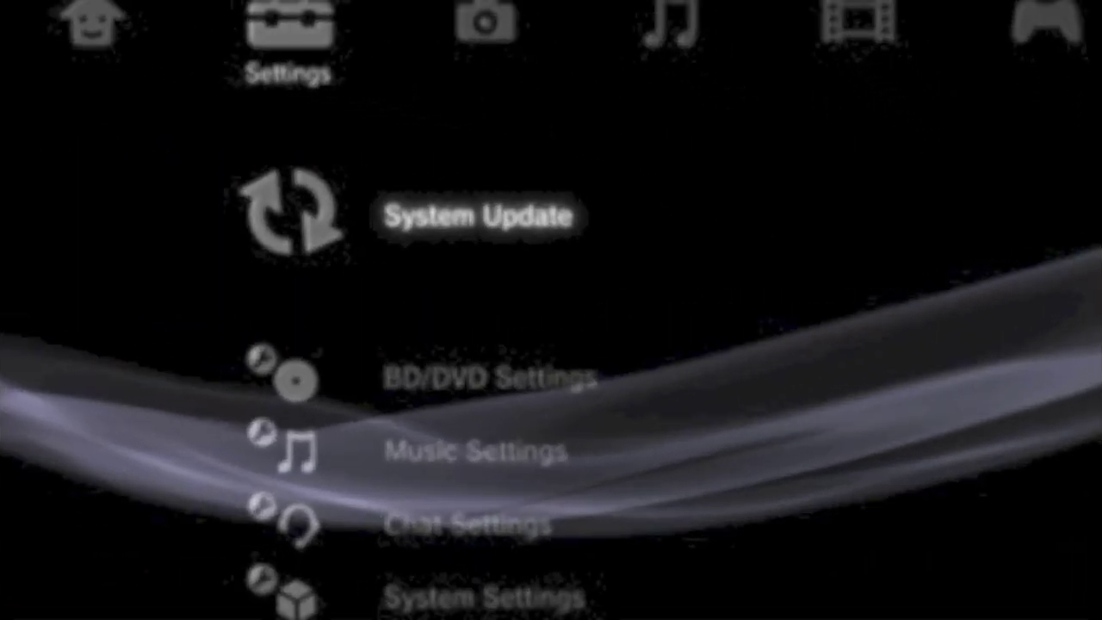